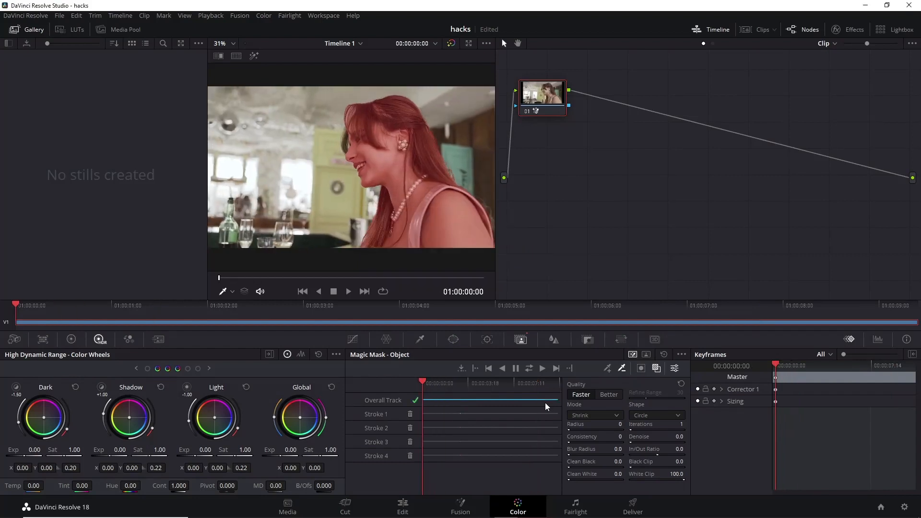
- Play back the clip of the masked long-haired woman from its start
key("space")
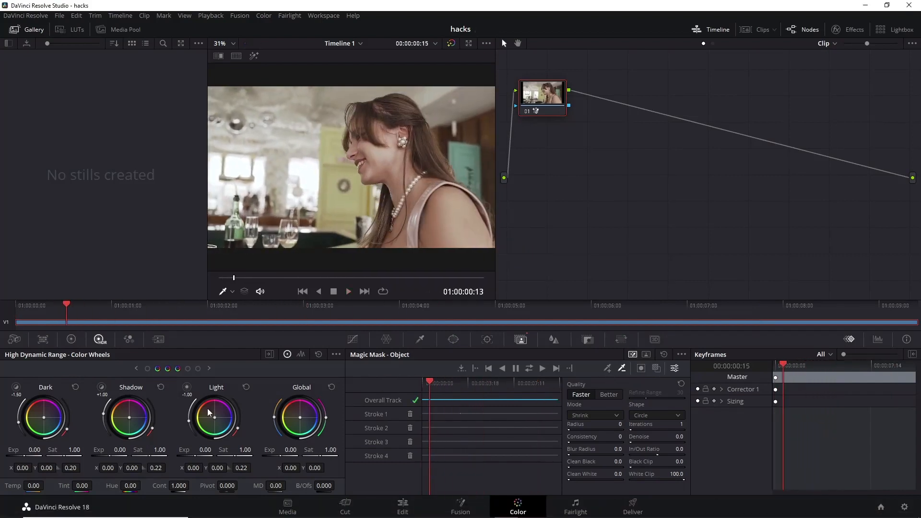
left_click_drag(209, 412, 235, 423)
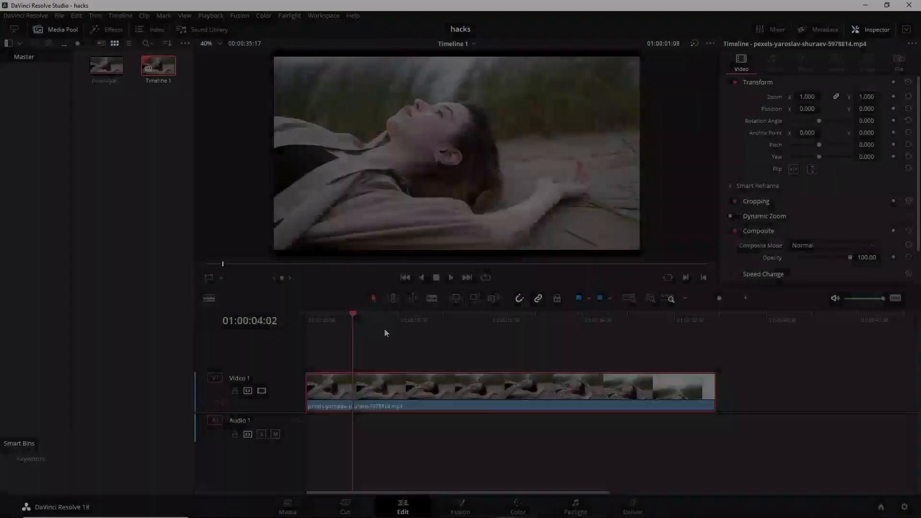
- Move the playhead to 01:00:14:10 and set up a timeline export named hack1 in the Videos folder
left_click_drag(385, 329, 474, 347)
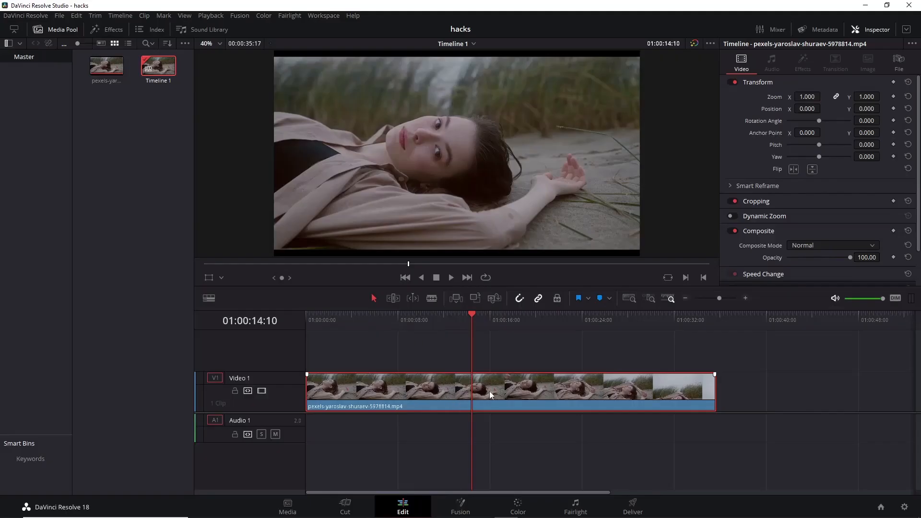
left_click(646, 508)
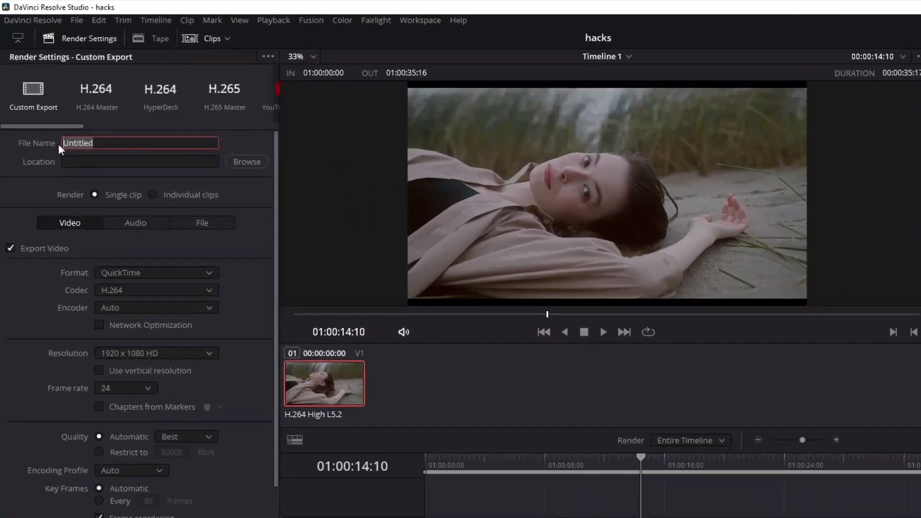
type("hack1")
left_click(235, 161)
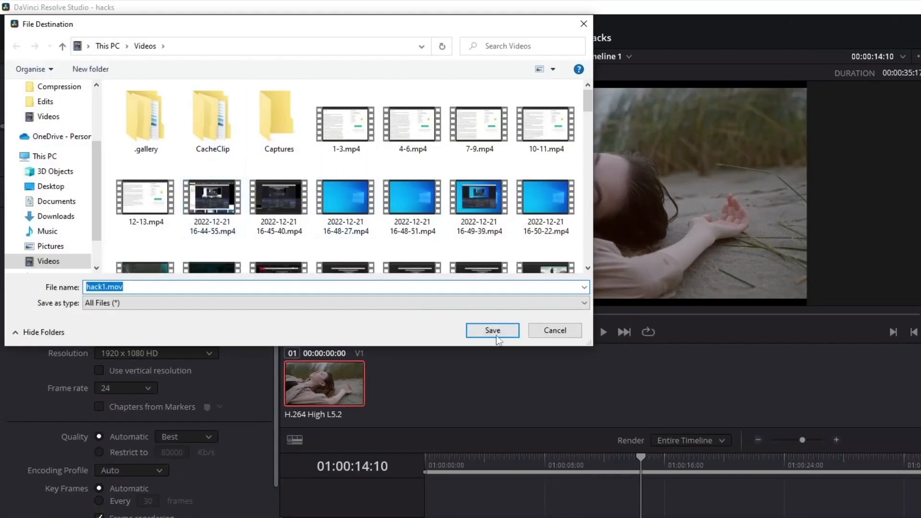
left_click(496, 330)
- Check the available render resolutions and keep the export at 1920 x 1080 HD
scroll(206, 293, "down", 1)
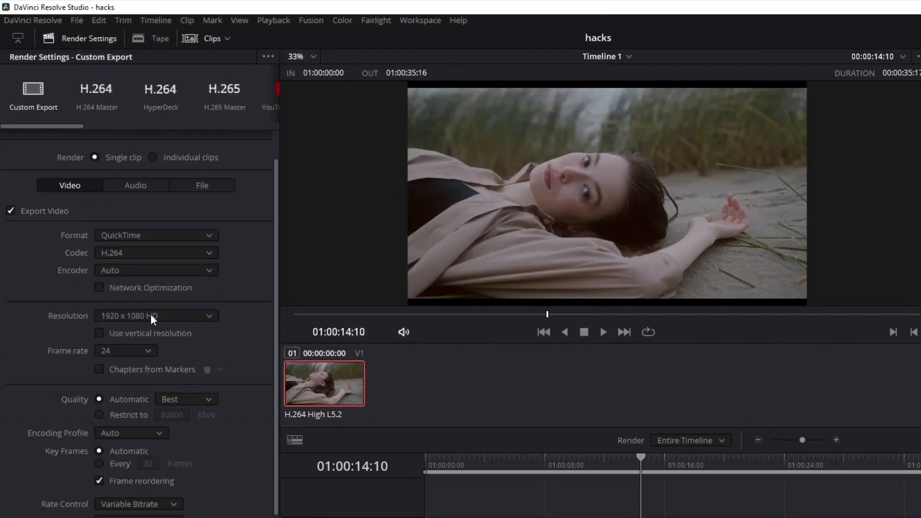
left_click(110, 315)
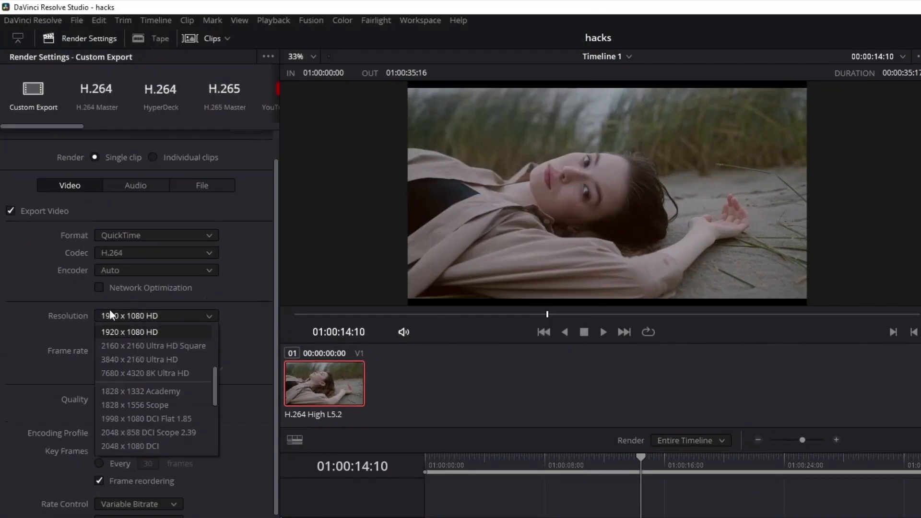
left_click(126, 332)
left_click(138, 313)
left_click(124, 331)
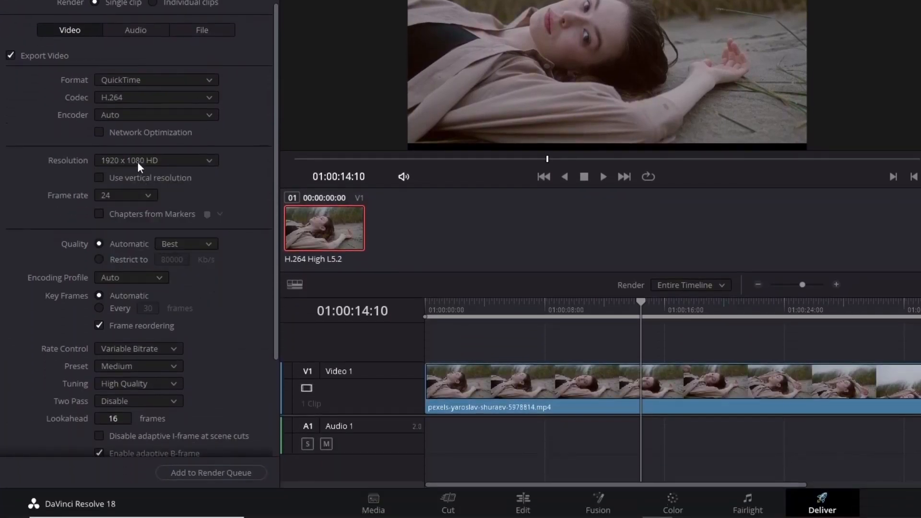
left_click(138, 162)
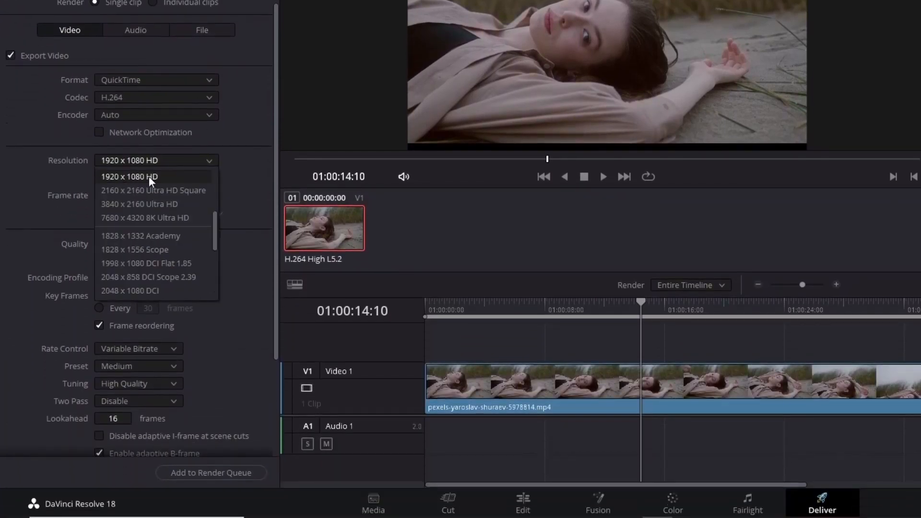
left_click(126, 172)
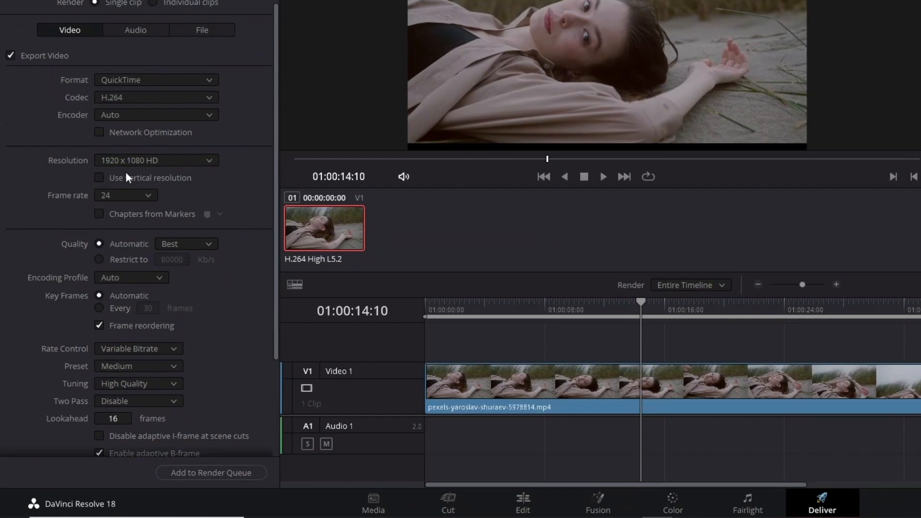
left_click(150, 157)
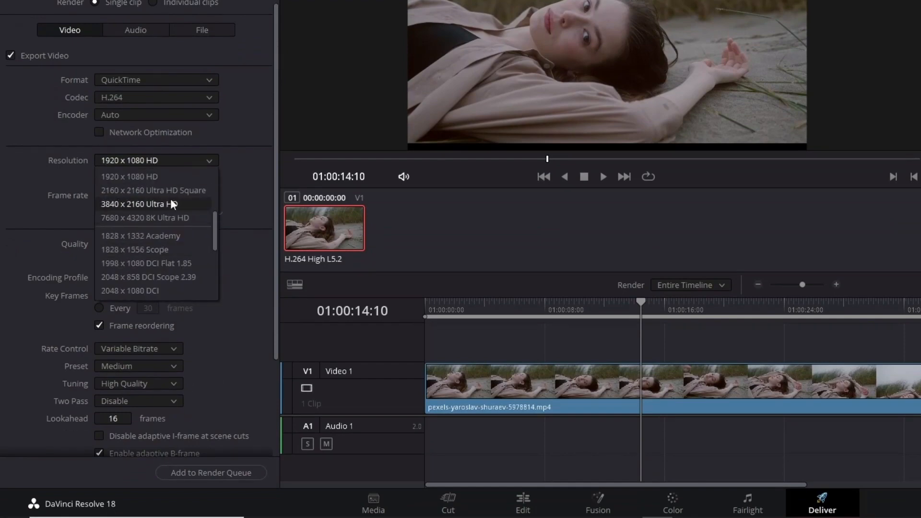
left_click(238, 205)
- Add the hack1 export to the render queue and render all jobs
left_click(232, 473)
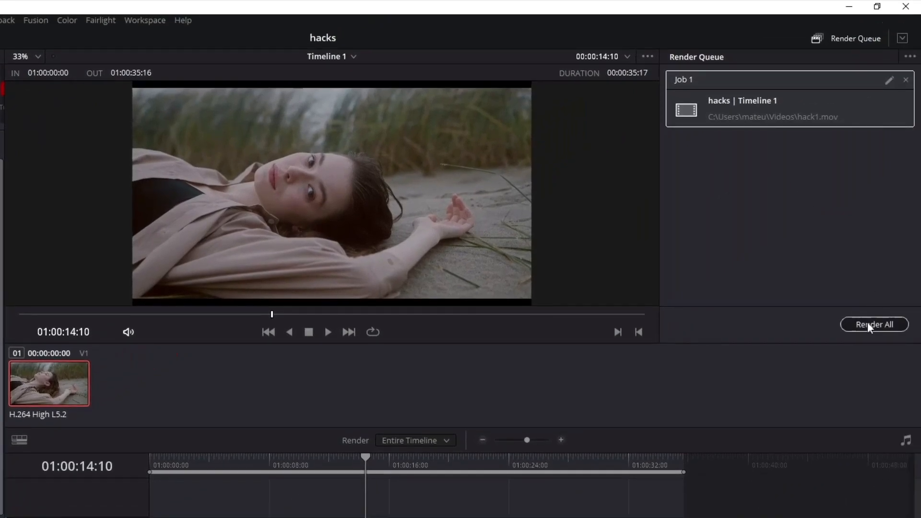
left_click(868, 325)
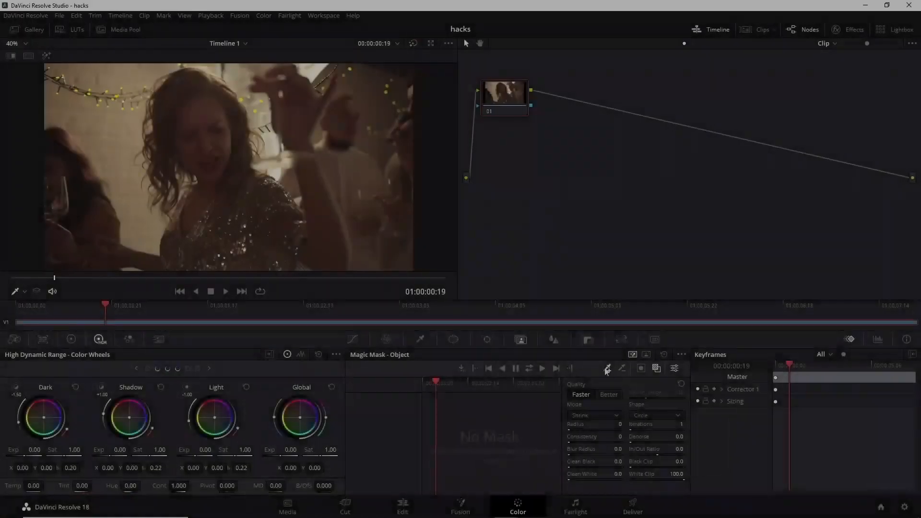
- Mask the dancing woman with Magic Mask strokes and subtract the people and background around her raised arm and lower hand
mouse_move(259, 88)
left_mouse_down()
mouse_move(287, 67)
mouse_move(304, 86)
mouse_move(331, 89)
mouse_move(321, 212)
left_mouse_up()
mouse_move(190, 220)
left_mouse_down()
mouse_move(209, 184)
mouse_move(184, 86)
mouse_move(276, 219)
left_mouse_up()
left_click(622, 369)
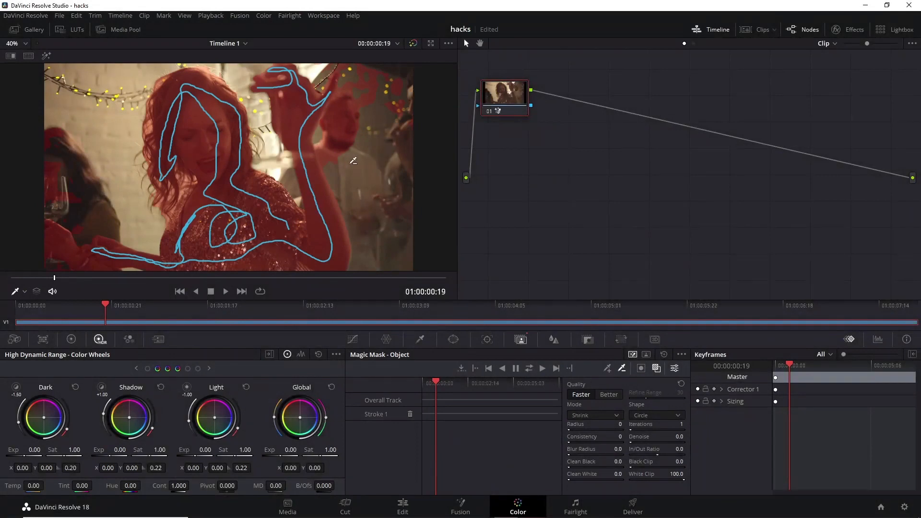
mouse_move(330, 80)
left_mouse_down()
mouse_move(348, 165)
mouse_move(324, 156)
left_mouse_up()
mouse_move(51, 227)
left_mouse_down()
mouse_move(89, 270)
mouse_move(80, 248)
left_mouse_up()
left_click_drag(57, 210, 113, 221)
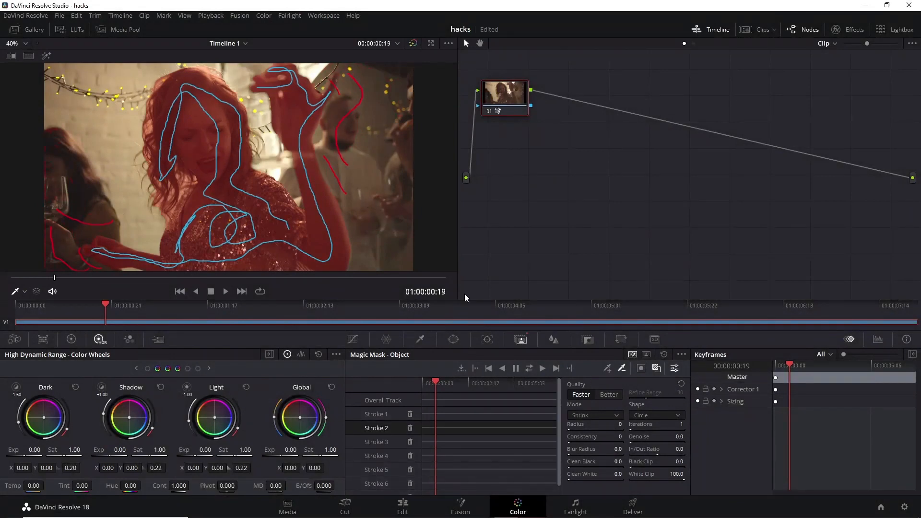
- Track the dancing woman's mask forward and backward through the clip and scrub through the tracked frames
left_click(533, 368)
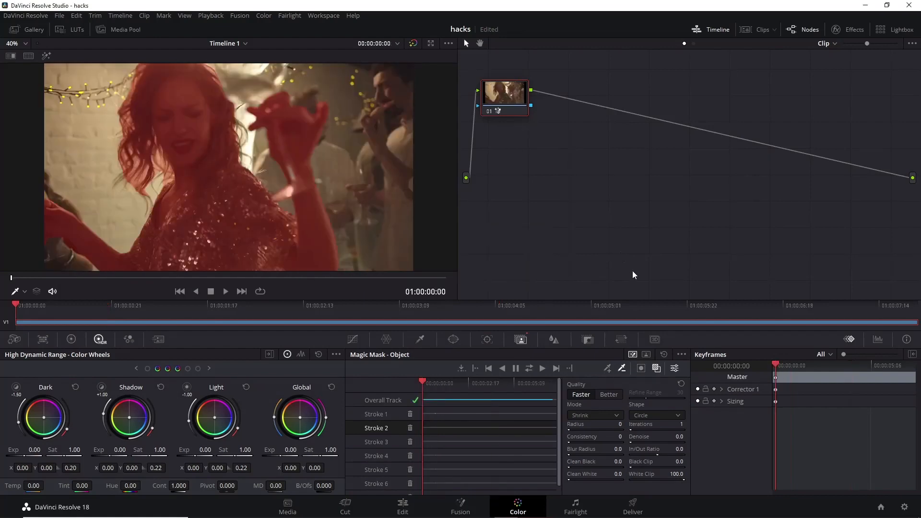
left_click_drag(425, 385, 455, 381)
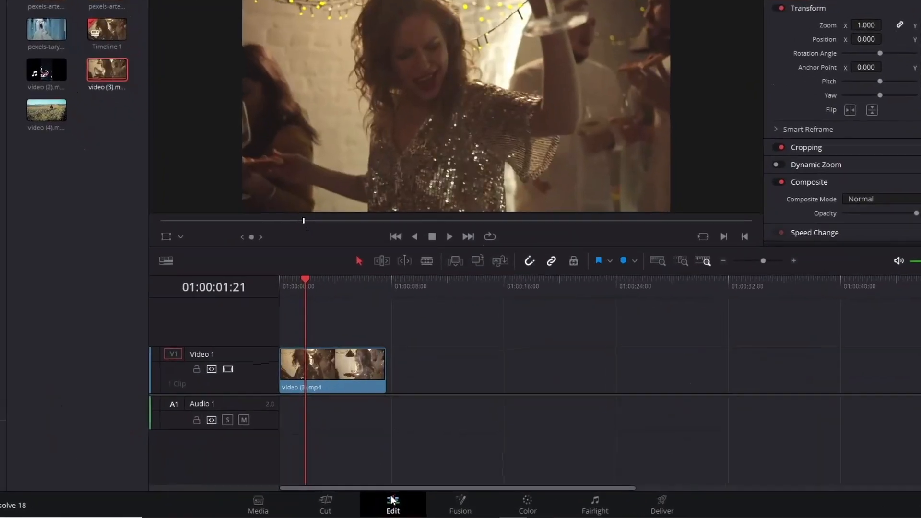
- Render the video (3).mp4 timeline clip in place as QuickTime DNxHD, saving it in the Videos folder
right_click(318, 351)
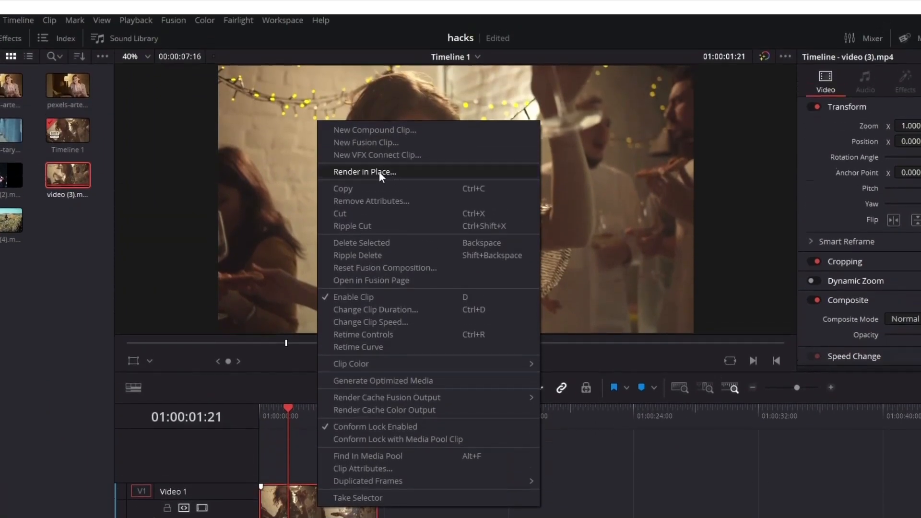
left_click(379, 171)
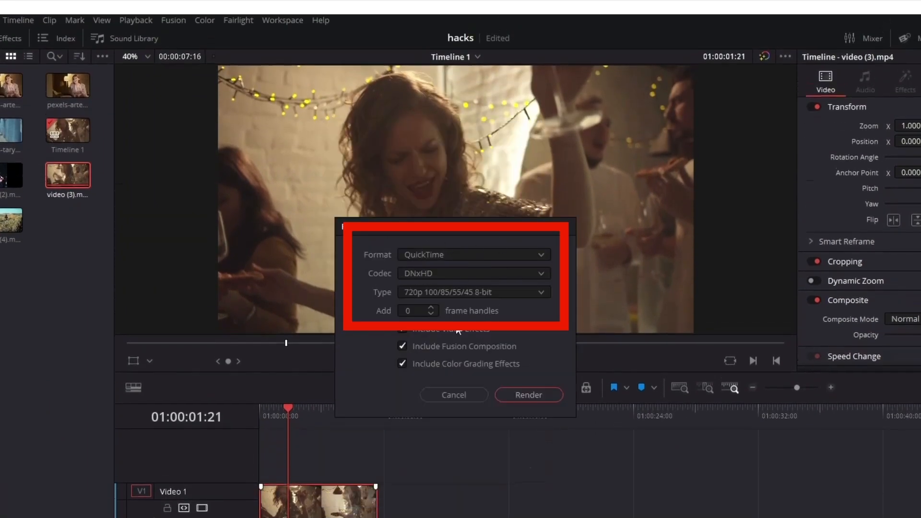
left_click(439, 257)
left_click(460, 254)
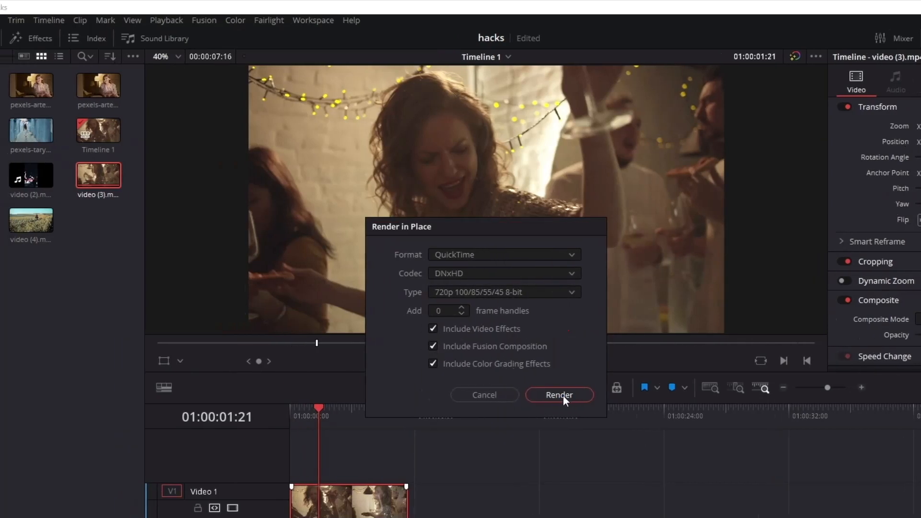
left_click(534, 398)
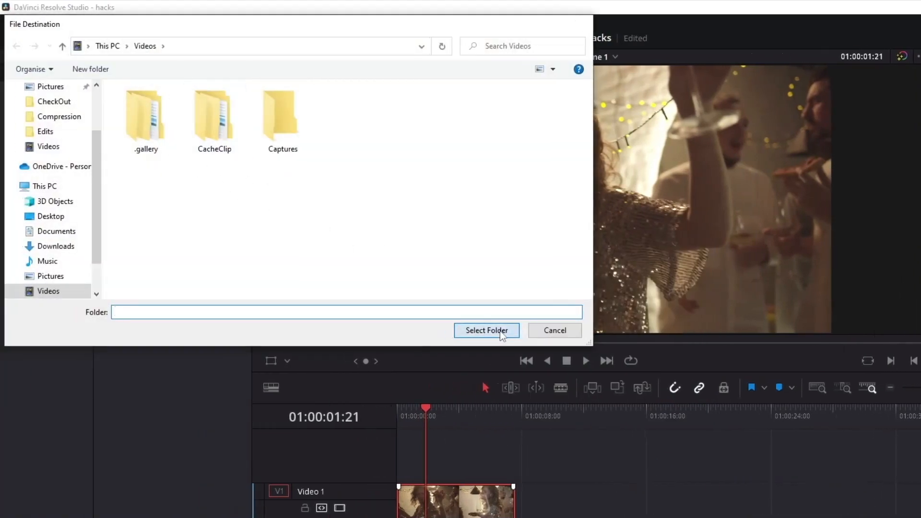
left_click(487, 330)
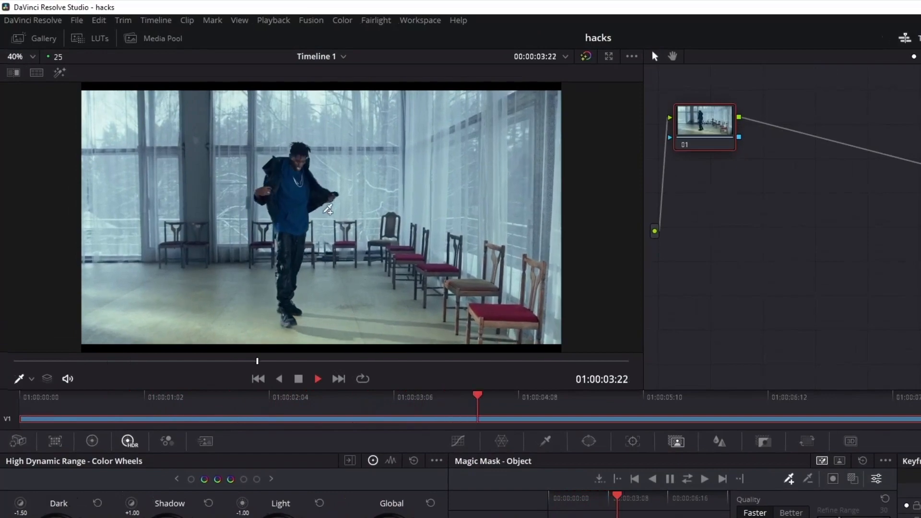
- Go to the frame at 01:00:03:20 and draw a Magic Mask stroke covering the dancing man from shoes to head
left_click_drag(640, 499, 604, 513)
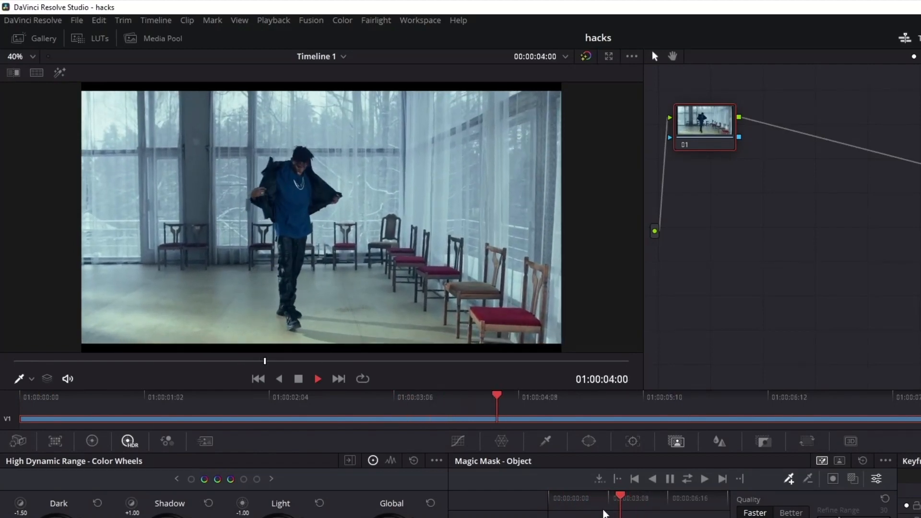
scroll(304, 261, "up", 4)
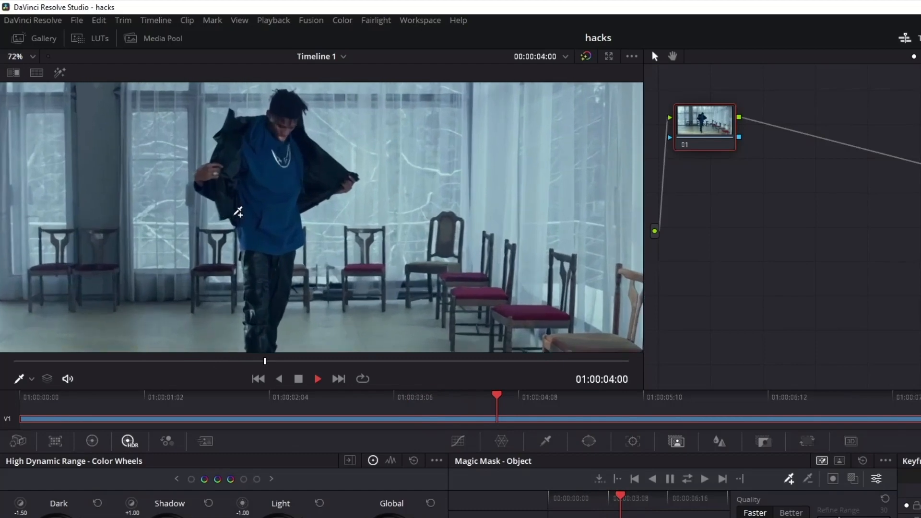
scroll(224, 198, "down", 2)
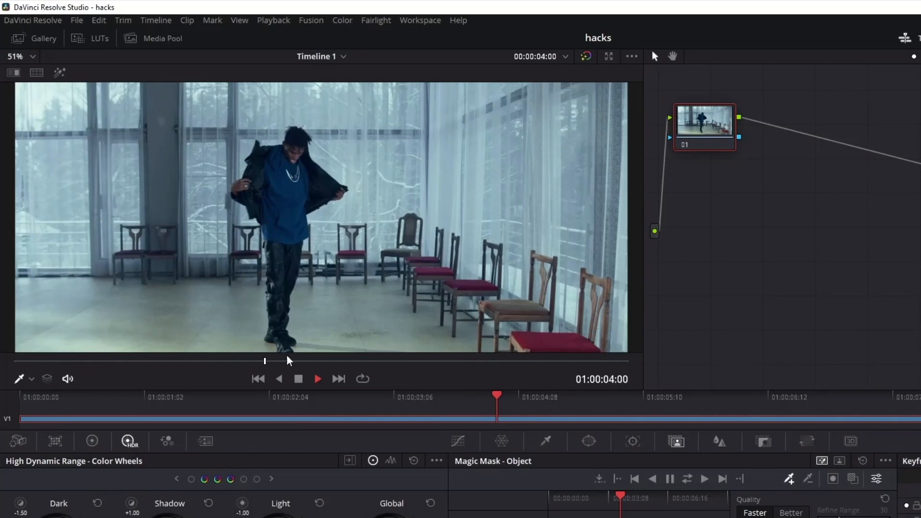
scroll(288, 286, "down", 2)
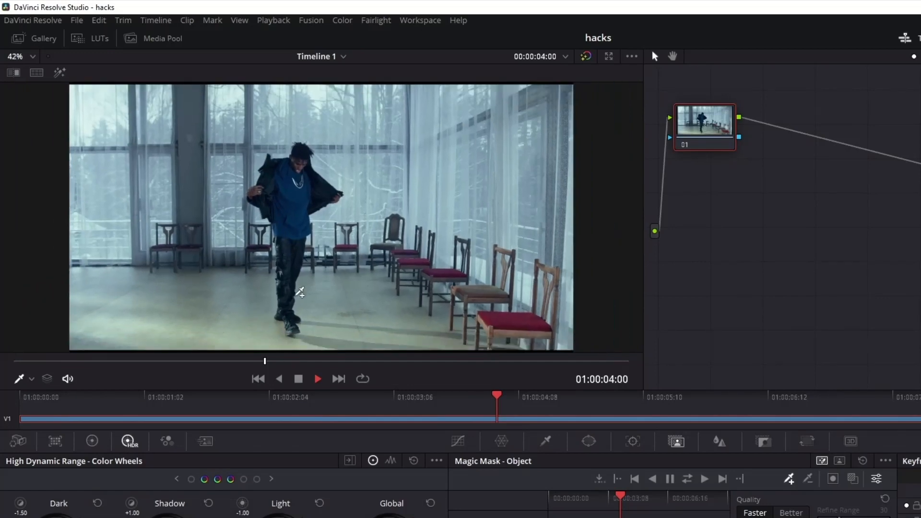
mouse_move(620, 496)
left_mouse_down()
mouse_move(629, 497)
mouse_move(616, 497)
left_mouse_up()
mouse_move(285, 325)
left_mouse_down()
mouse_move(272, 163)
mouse_move(294, 267)
mouse_move(284, 233)
left_mouse_up()
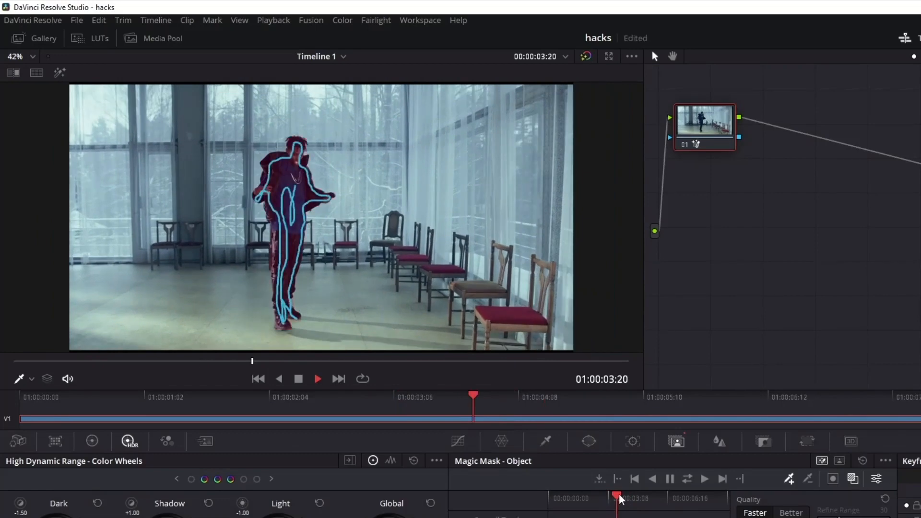
key("shift+z")
key("Right")
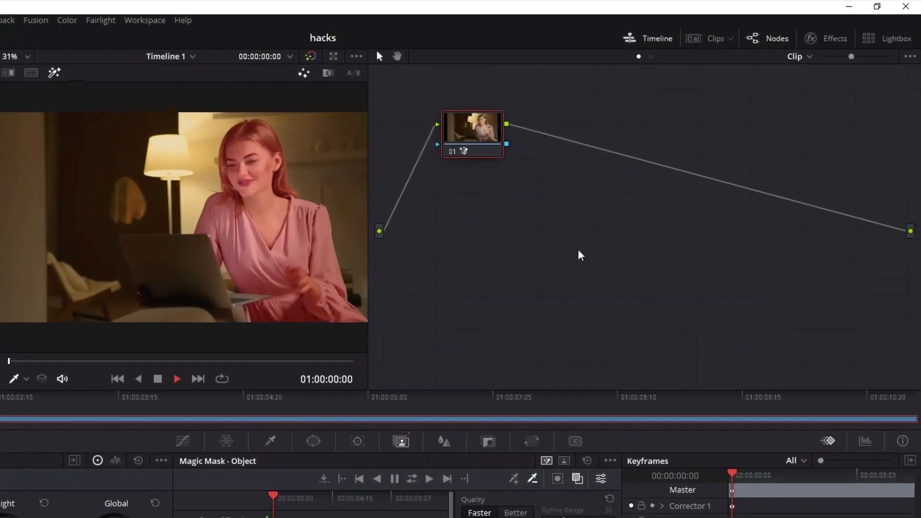
- Reposition node 01 and toggle the mask overlay off and on to inspect the cut-out of the woman with the laptop
mouse_move(498, 137)
left_mouse_down()
mouse_move(508, 150)
mouse_move(503, 141)
mouse_move(491, 153)
left_mouse_up()
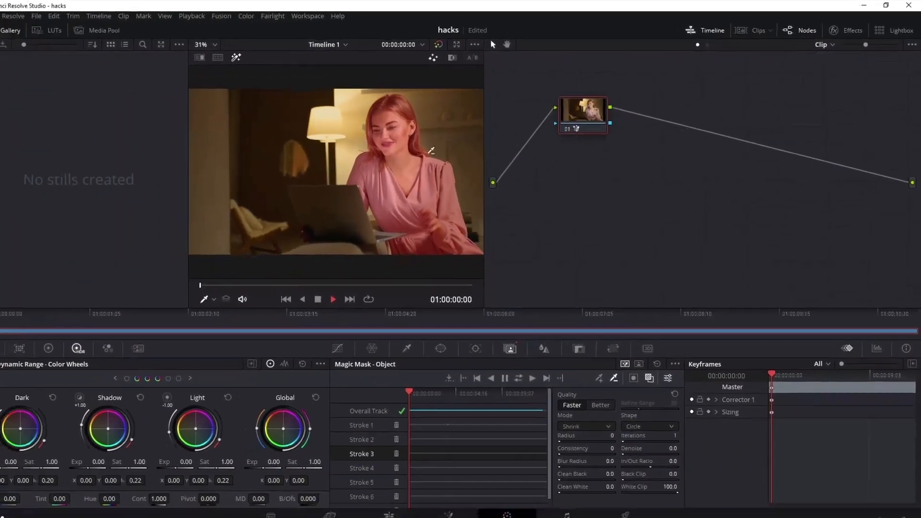
left_click(658, 368)
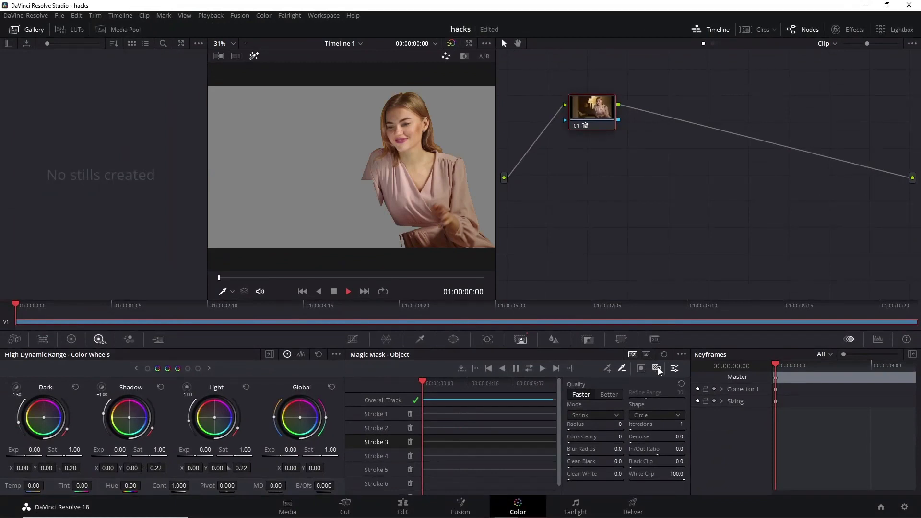
left_click(658, 369)
- Open the Film Looks LUT collection and browse to the Rec709 Kodak 2383 looks
left_click(77, 29)
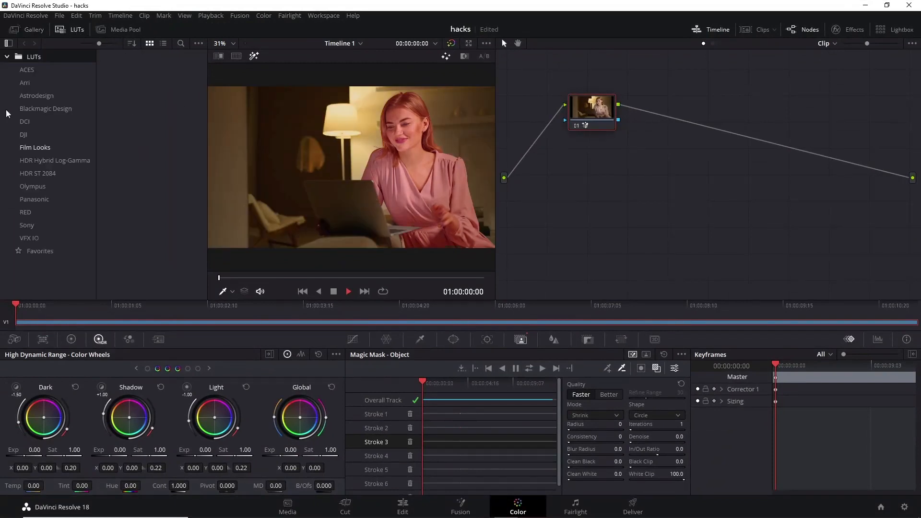
left_click(36, 147)
scroll(144, 168, "down", 6)
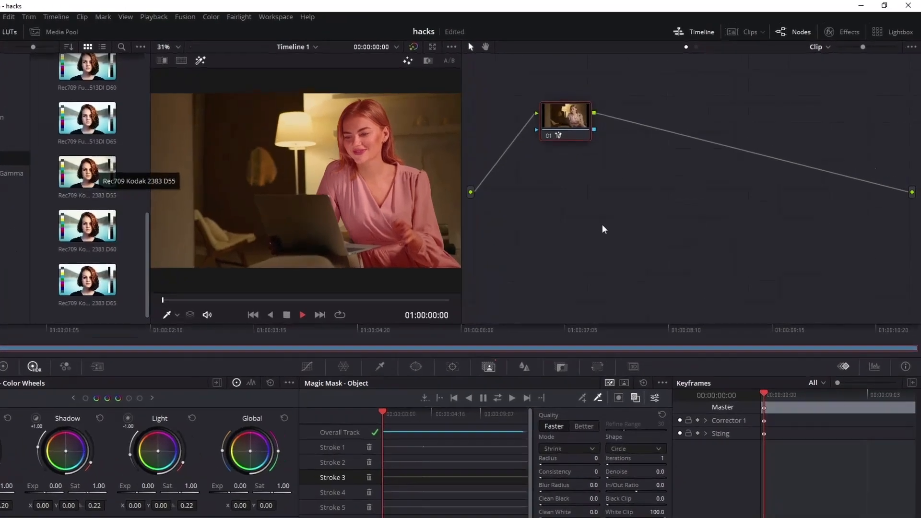
- Add a second node below node 01 and remove the connection from node 01 to the output
right_click(615, 203)
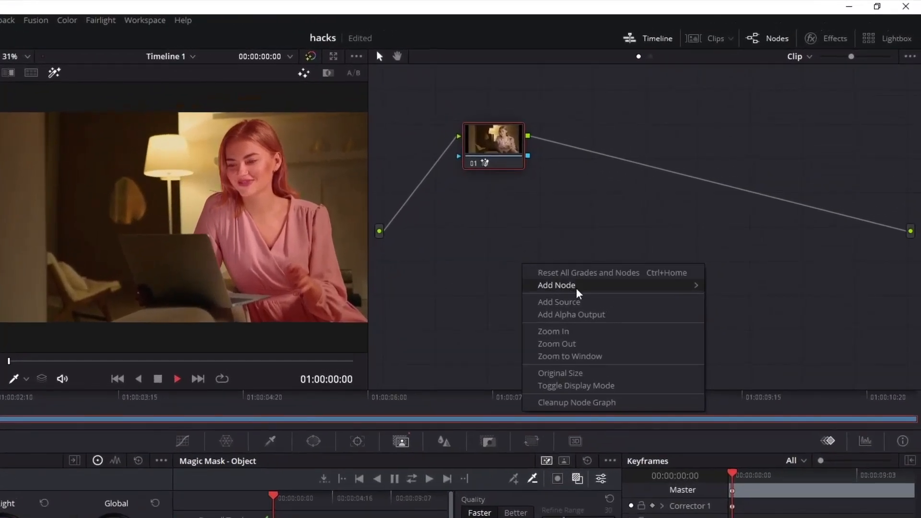
mouse_move(579, 291)
left_click(729, 287)
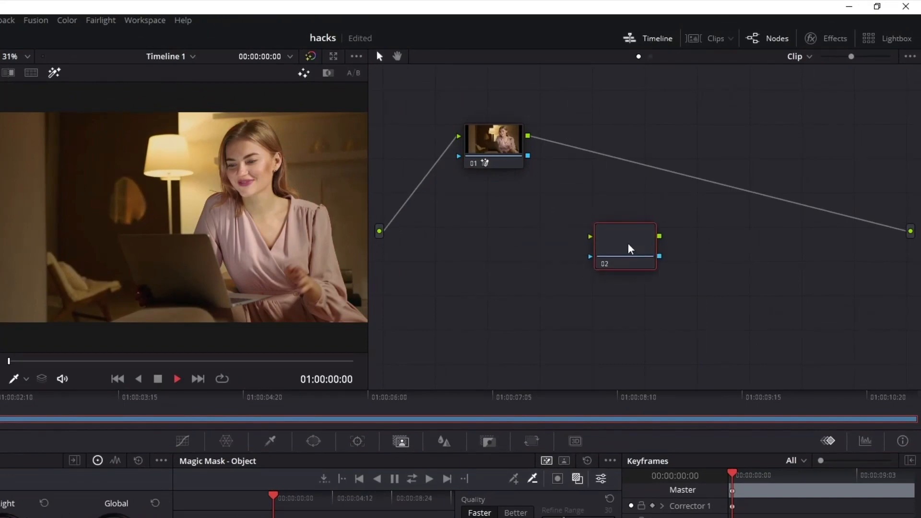
left_click(719, 188)
key("Delete")
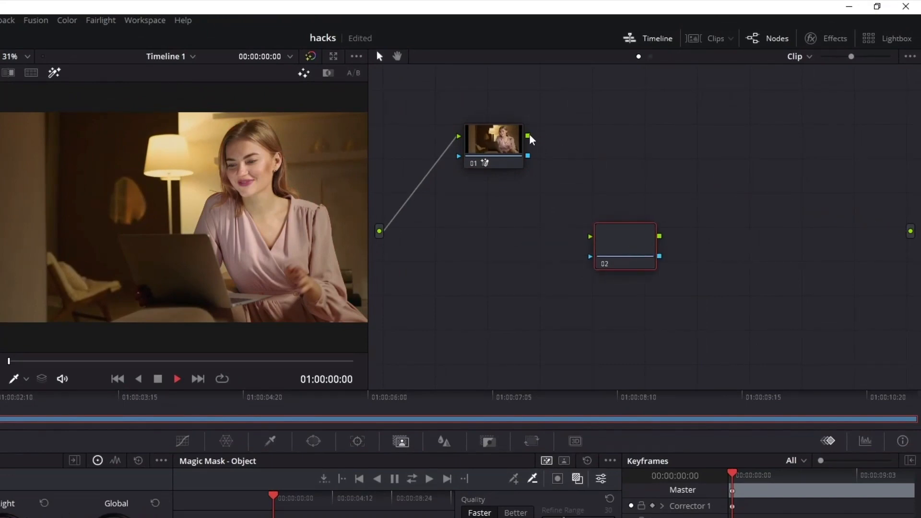
- Wire node 02 between node 01 and the output and apply the Rec709 Kodak 2383 D60 film look to it
left_click_drag(660, 236, 910, 232)
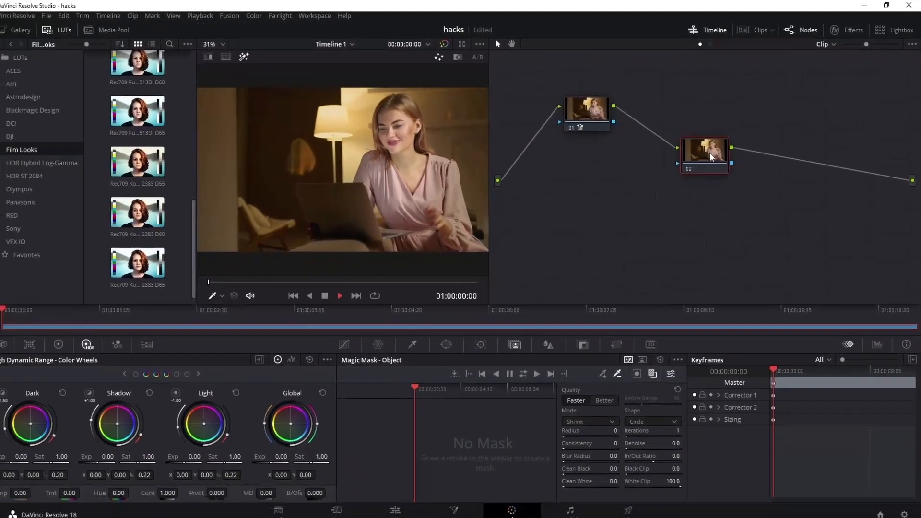
left_click_drag(137, 211, 717, 156)
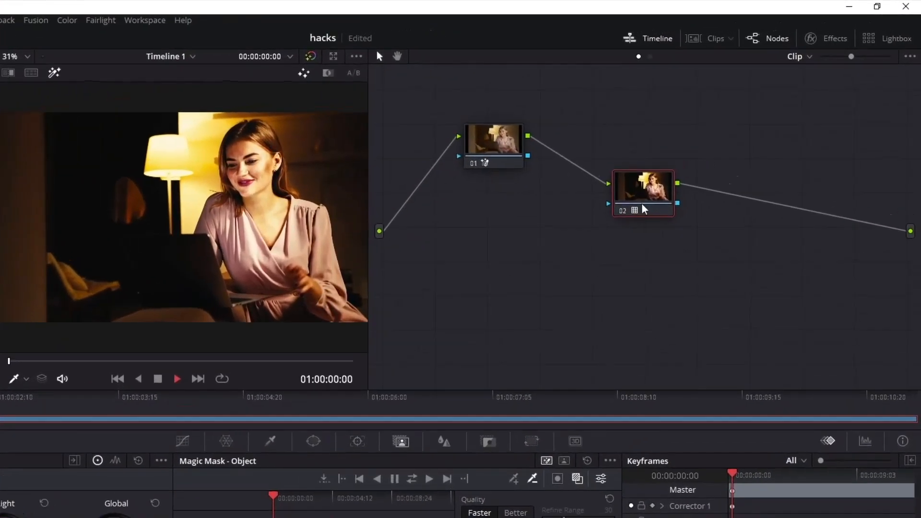
- Delete node 02 and reposition node 01 slightly in the node graph
key("Delete")
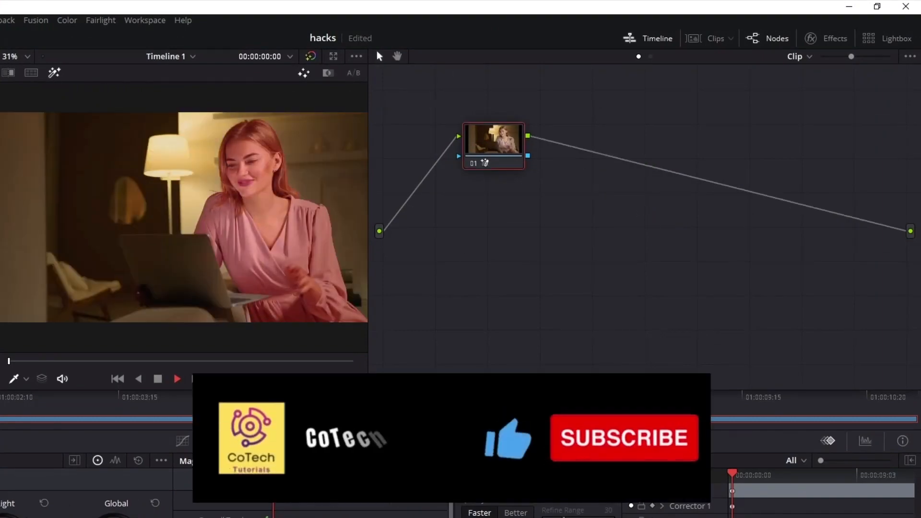
left_click_drag(485, 157, 526, 186)
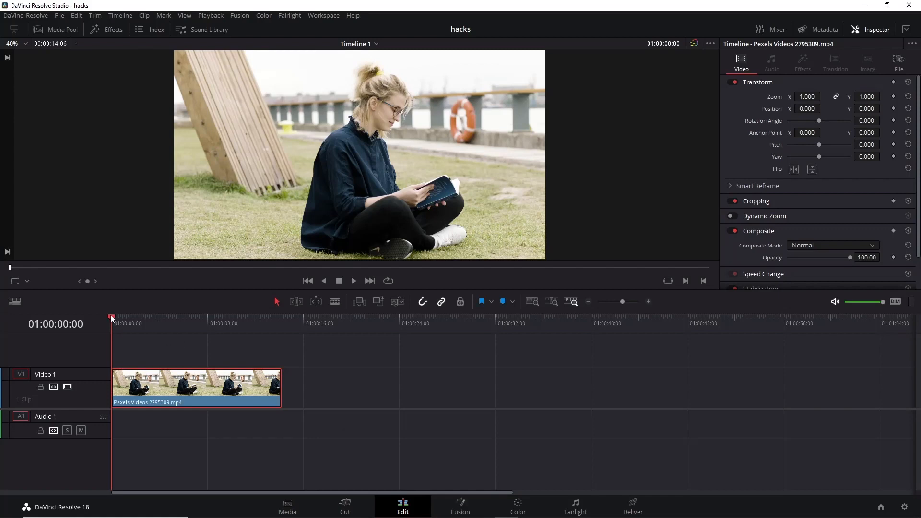
- Compare the reading woman's clip on the Color page with its Transform settings on the Edit page
left_click_drag(110, 314, 93, 328)
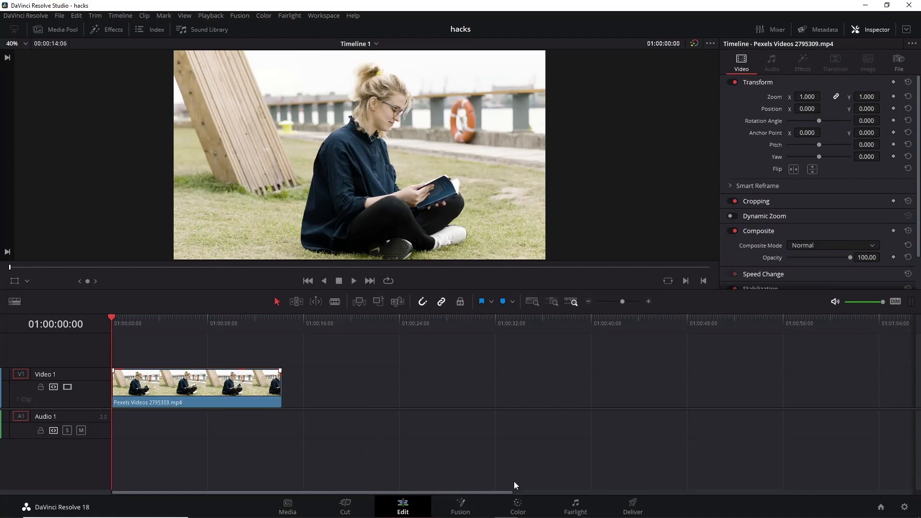
left_click(517, 502)
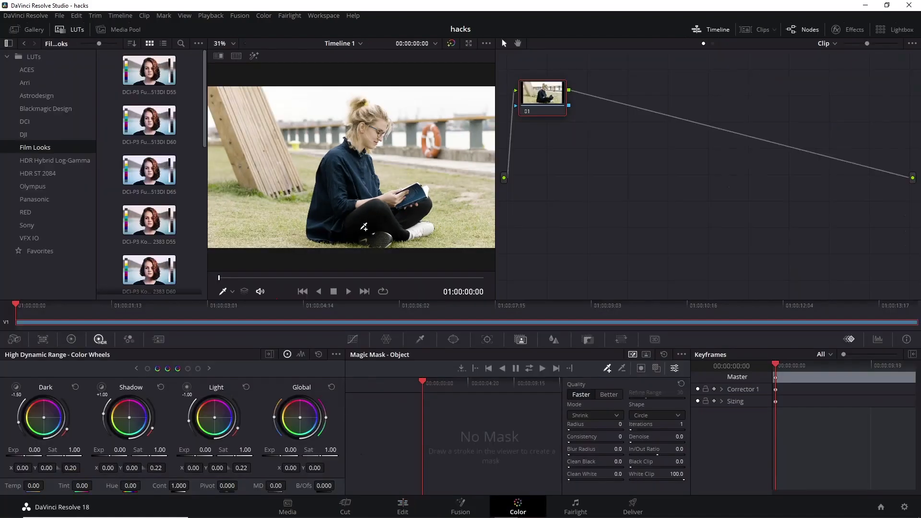
left_click(402, 502)
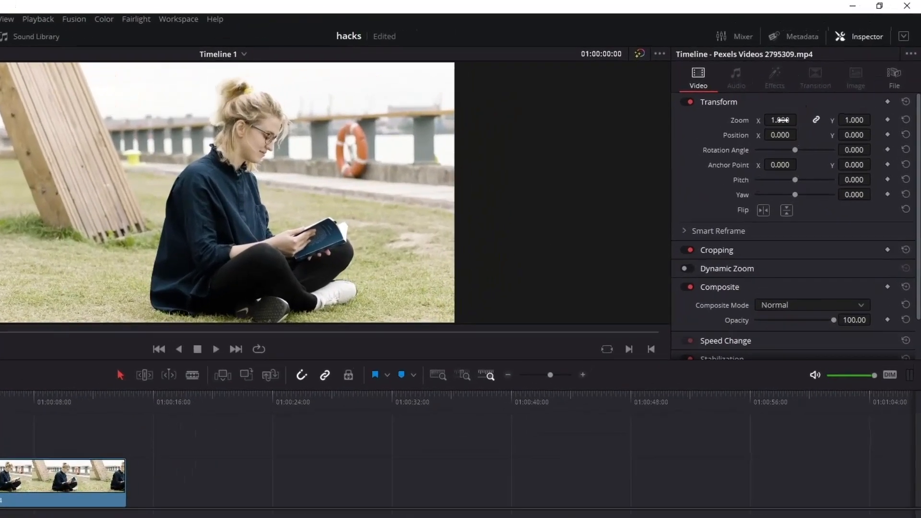
left_click_drag(793, 111, 767, 136)
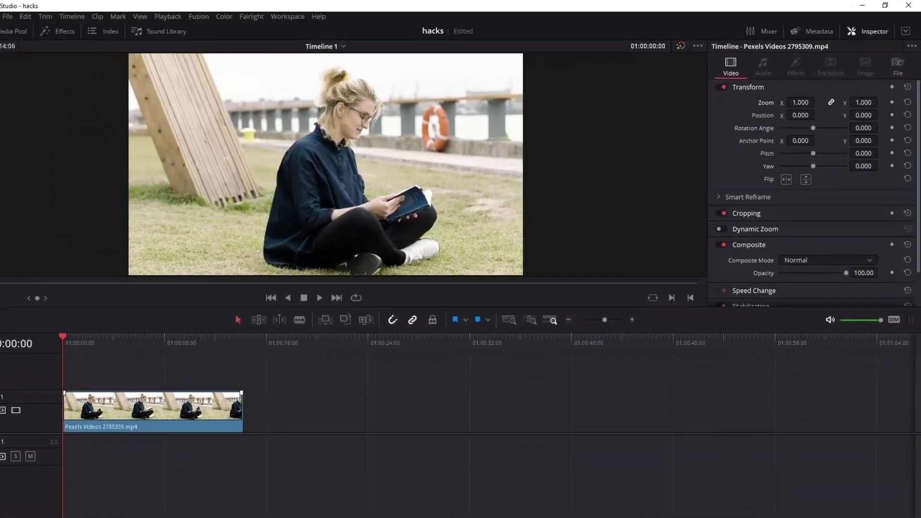
left_click(518, 508)
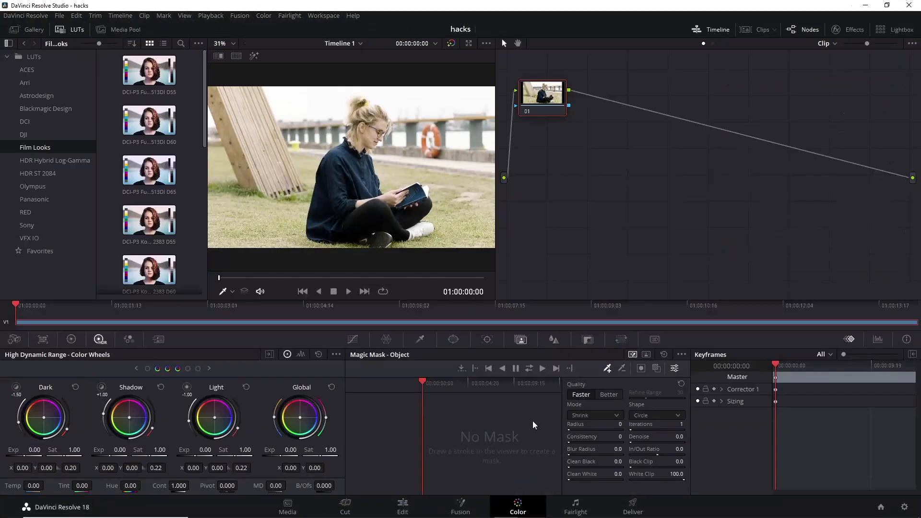
- Convert the Pexels Videos 2795309.mp4 clip on the Edit page into a new Fusion clip and open it in its own timeline
left_click(403, 508)
left_click(266, 404)
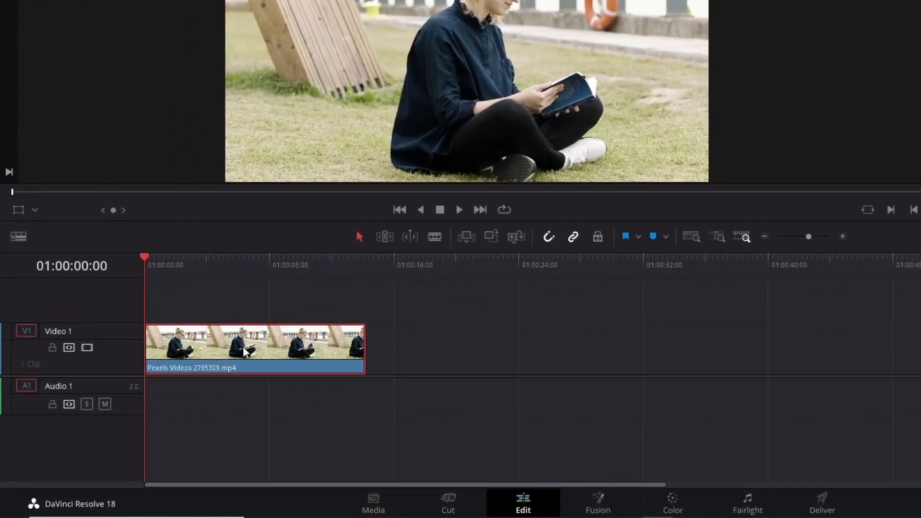
right_click(245, 353)
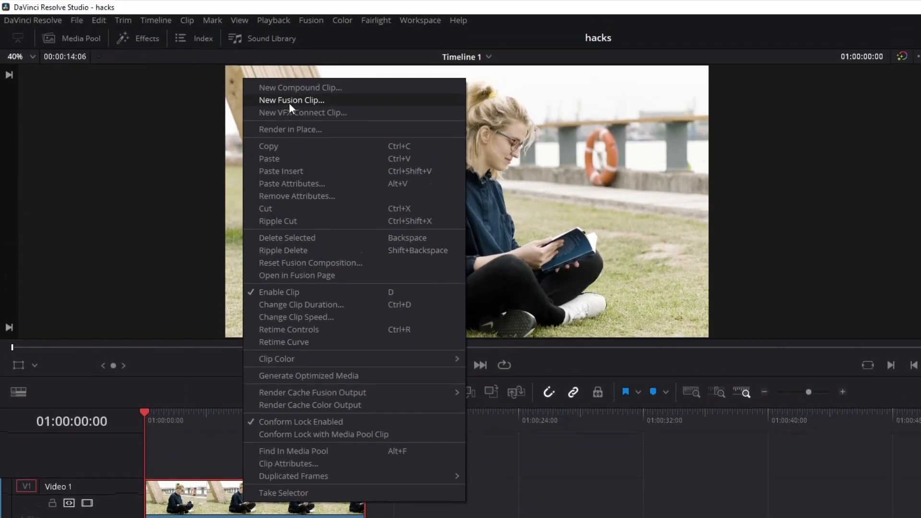
left_click(314, 99)
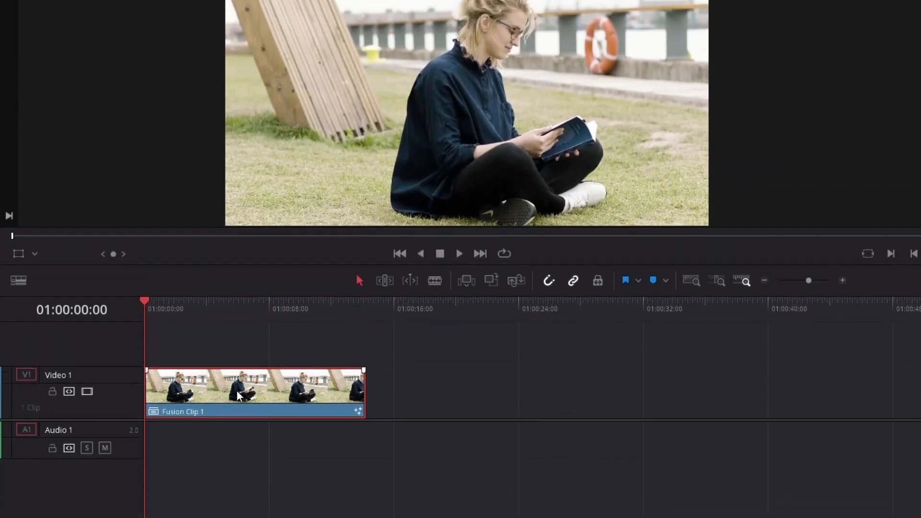
right_click(239, 396)
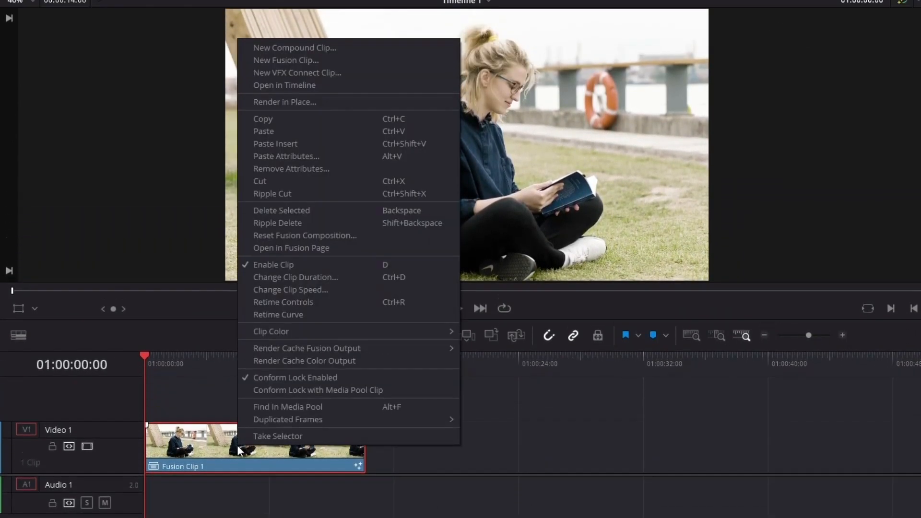
left_click(298, 142)
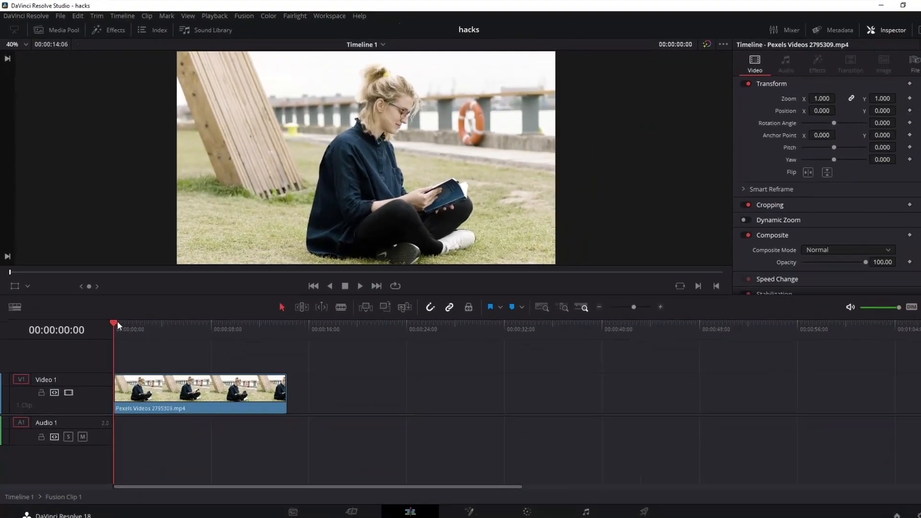
- Scrub the nested clip, return to its first frame on the Color page and play back the tracked mask on the woman
left_click_drag(117, 323, 147, 327)
left_click(504, 501)
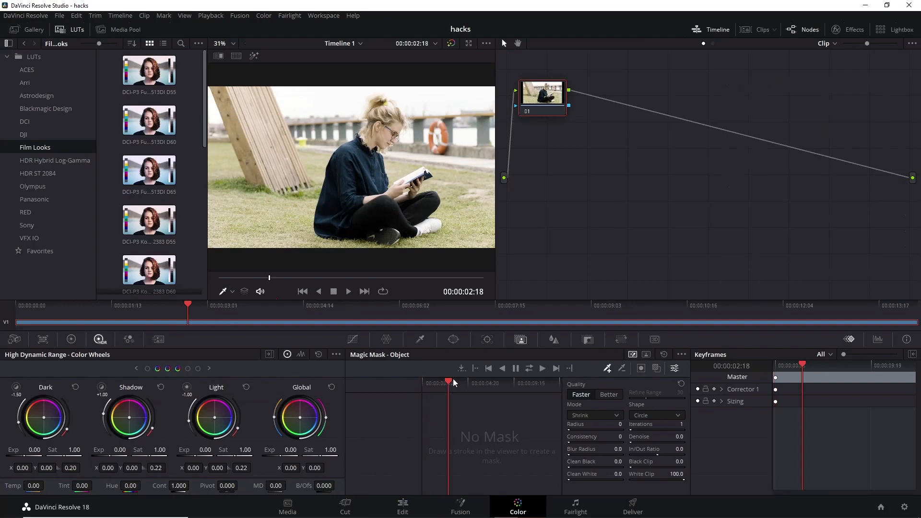
left_click_drag(495, 396, 369, 395)
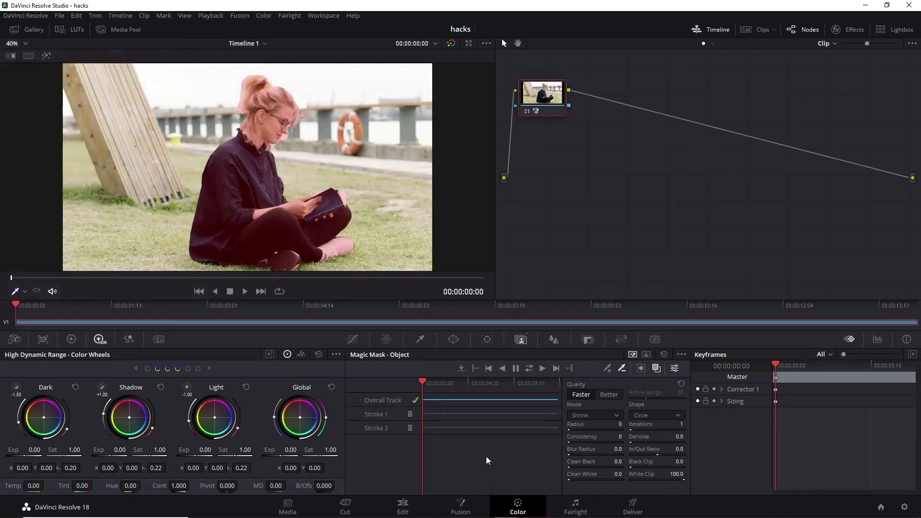
key("space")
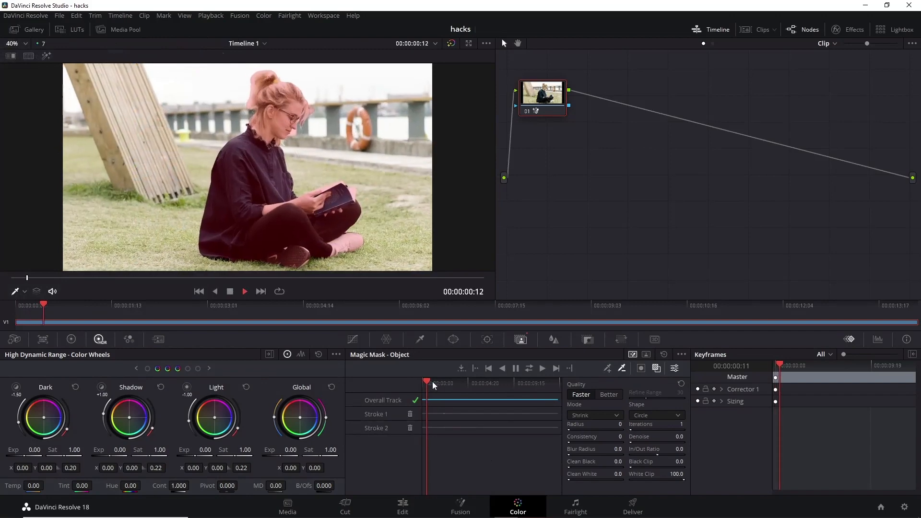
key("space")
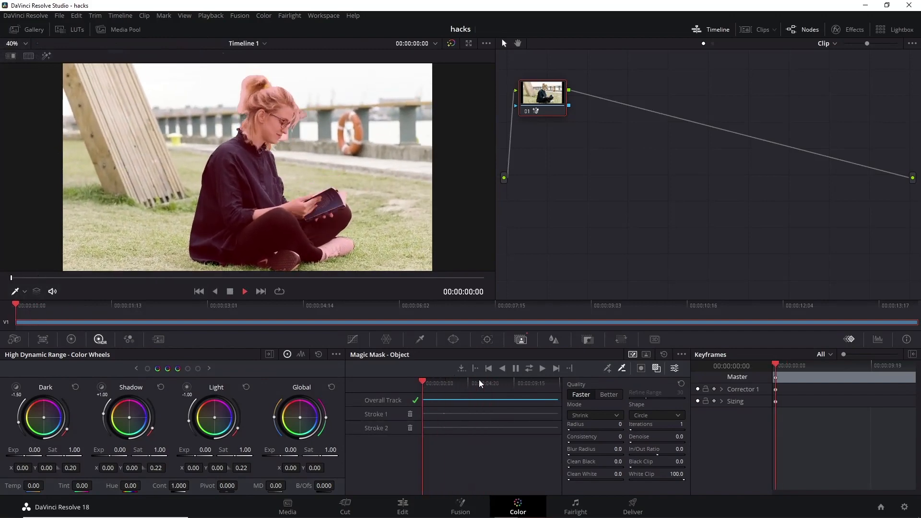
- Convert the masked clip into another Fusion clip on the Edit page and open its nested timeline on the Color page
left_click(405, 508)
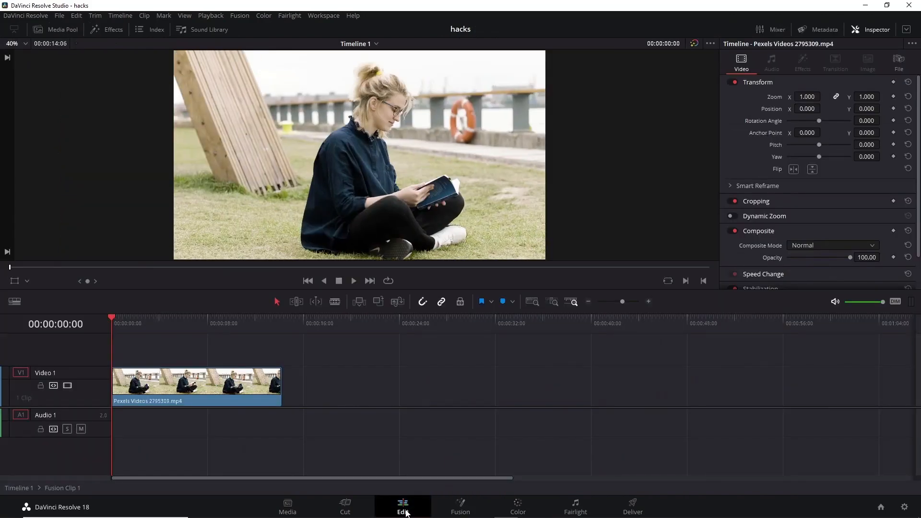
right_click(215, 393)
left_click(252, 80)
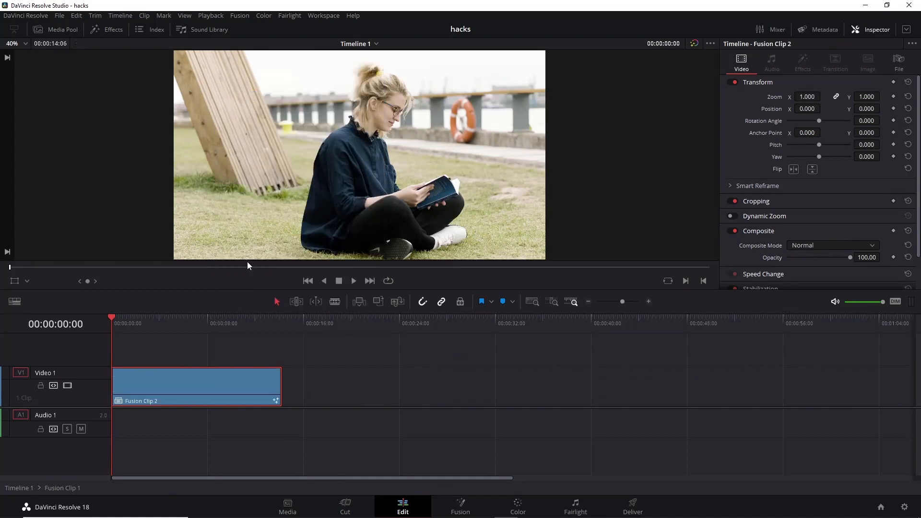
right_click(210, 389)
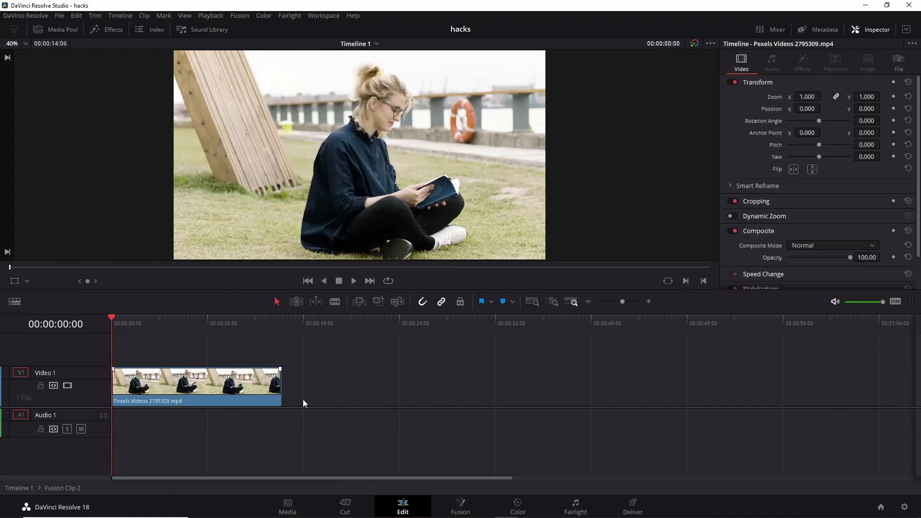
left_click(517, 510)
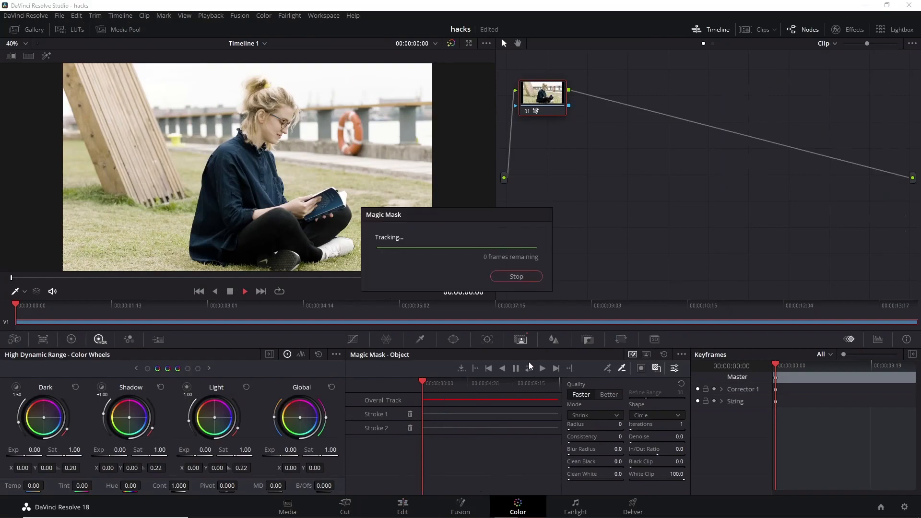